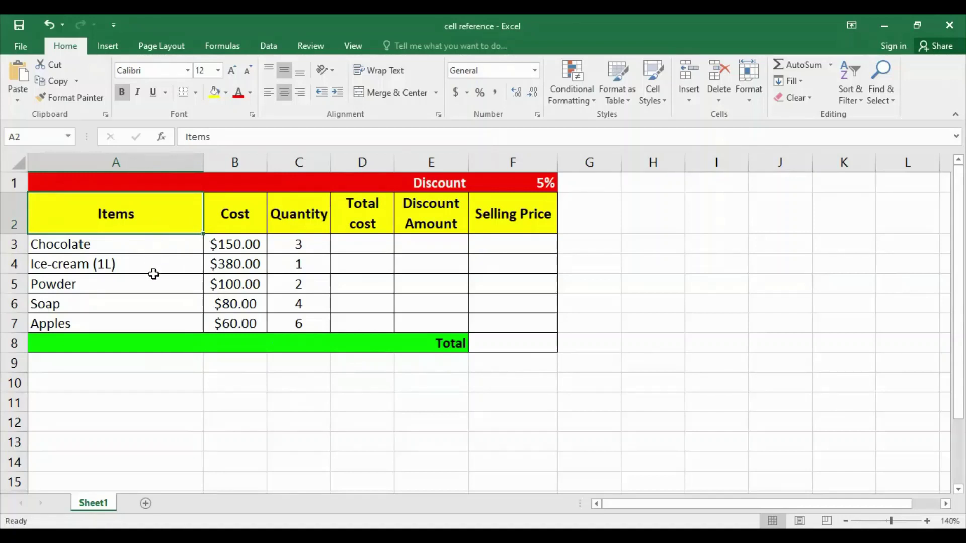
Review the Cost, Quantity and Total cost headings, then start a formula in D3
click(227, 227)
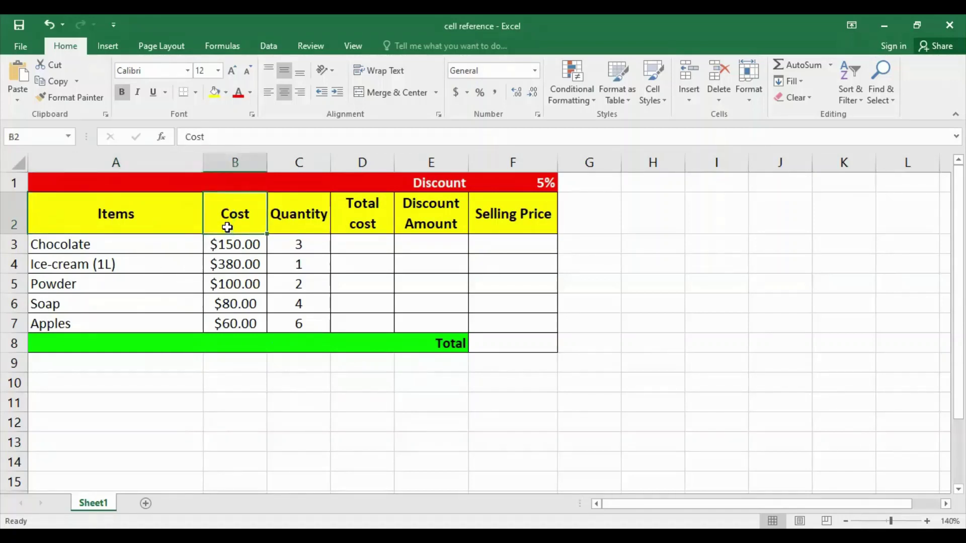
click(277, 229)
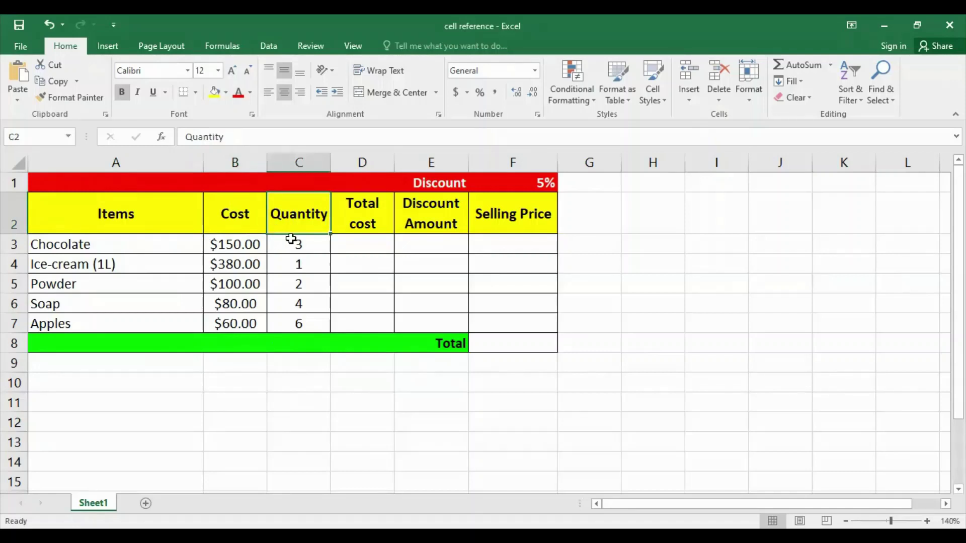
click(383, 220)
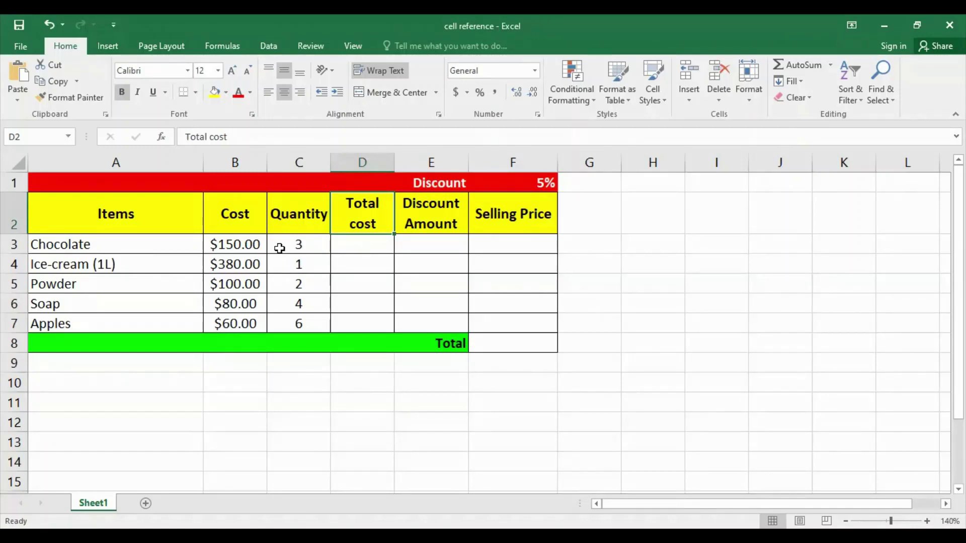
click(357, 245)
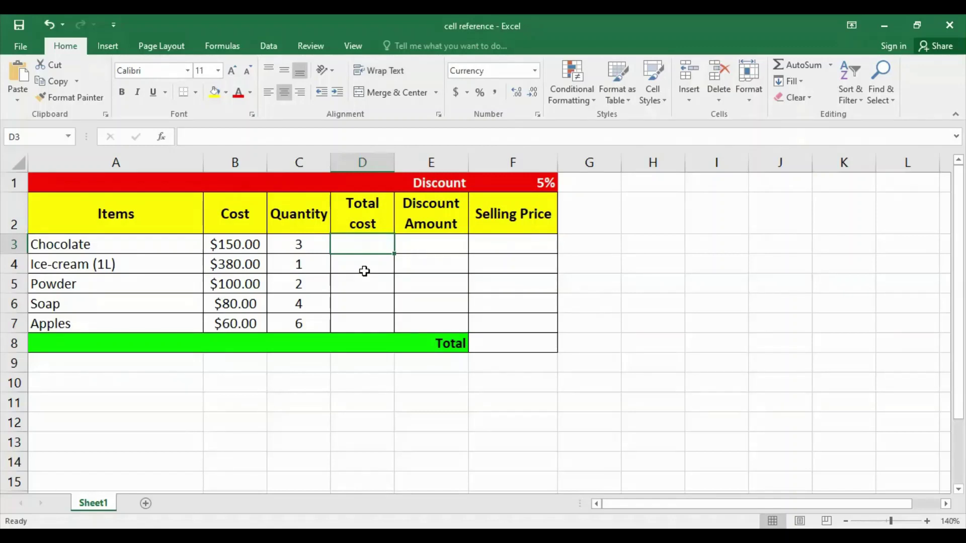
text(=)
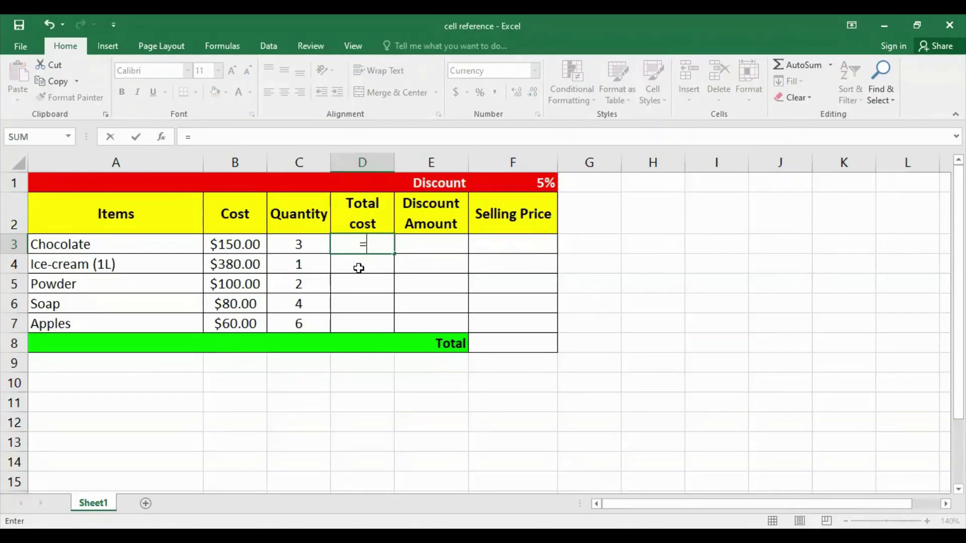
Enter =B3*C3 in D3 so Chocolate's Total cost shows $450.00
click(251, 246)
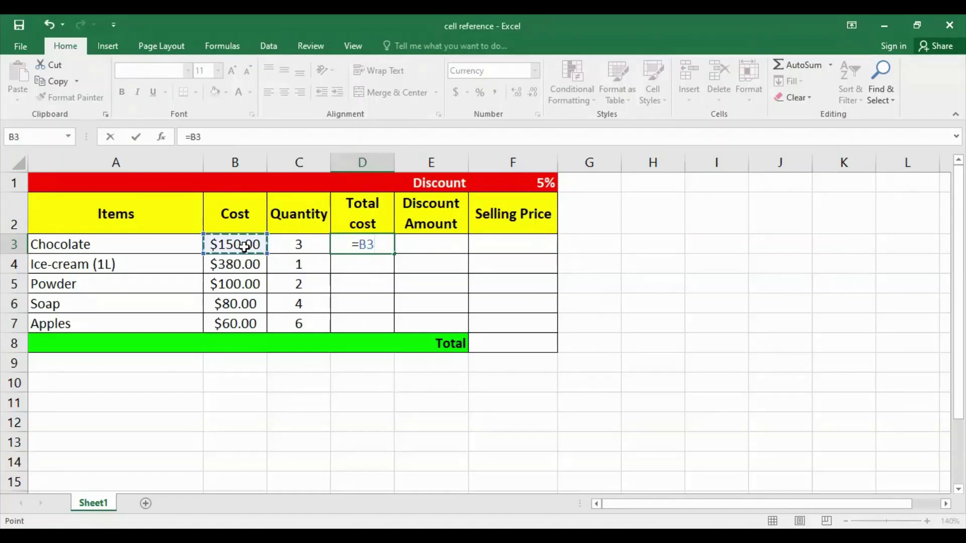
text(*)
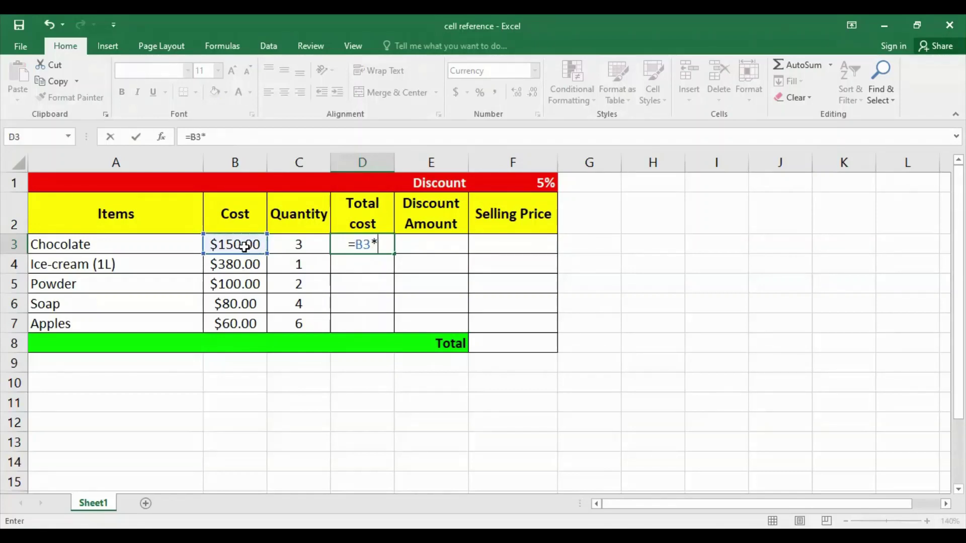
click(282, 248)
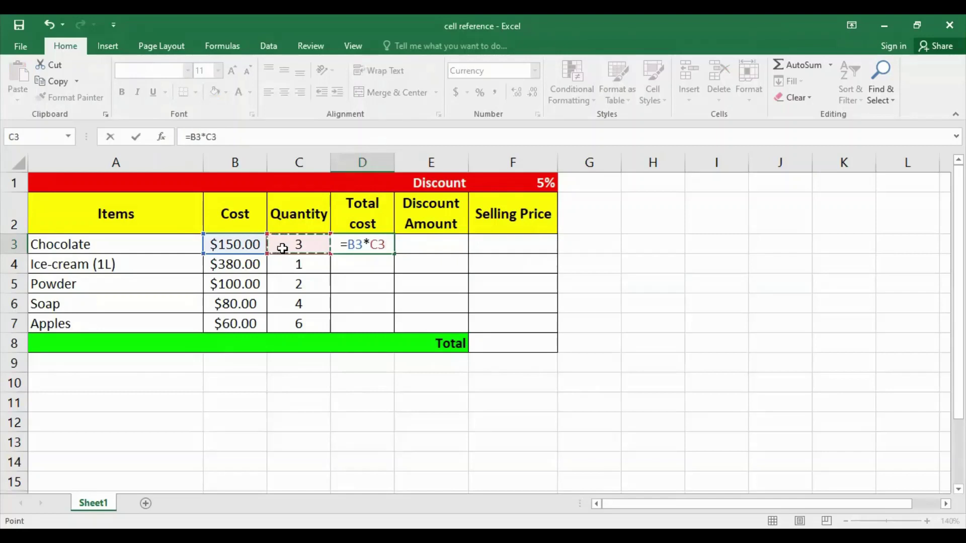
key(Return)
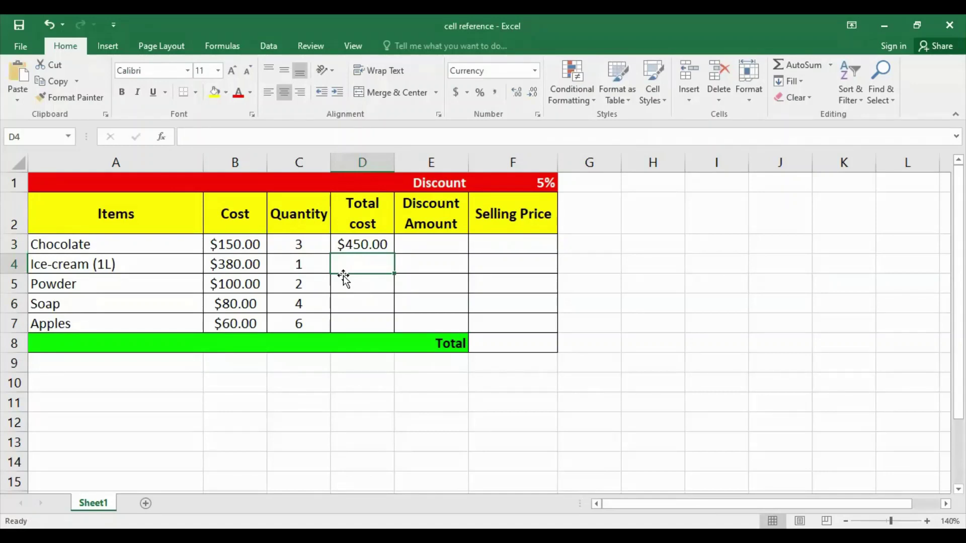
click(346, 250)
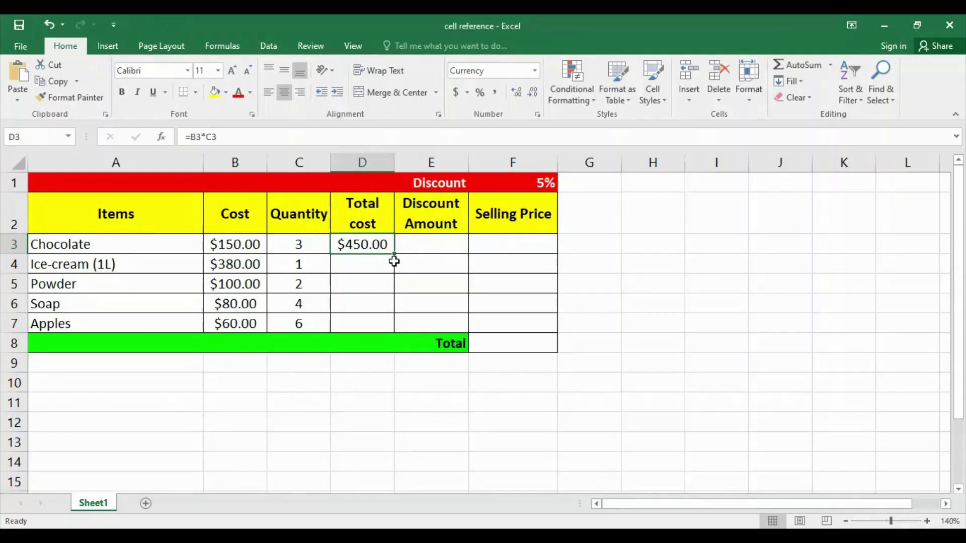
Fill D3's formula down to D7 and verify totals of $380.00, $200.00, $320.00 and $360.00
drag(394, 253, 396, 329)
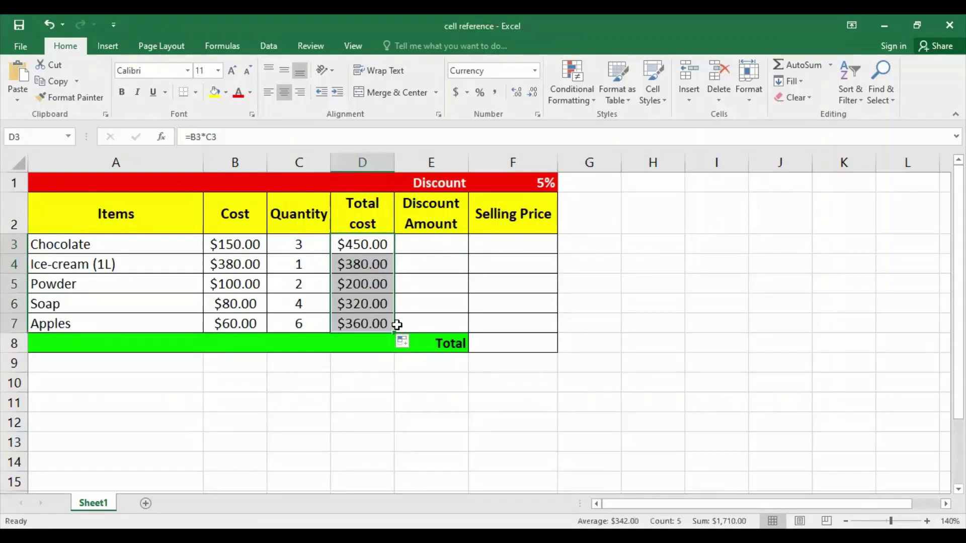
click(372, 267)
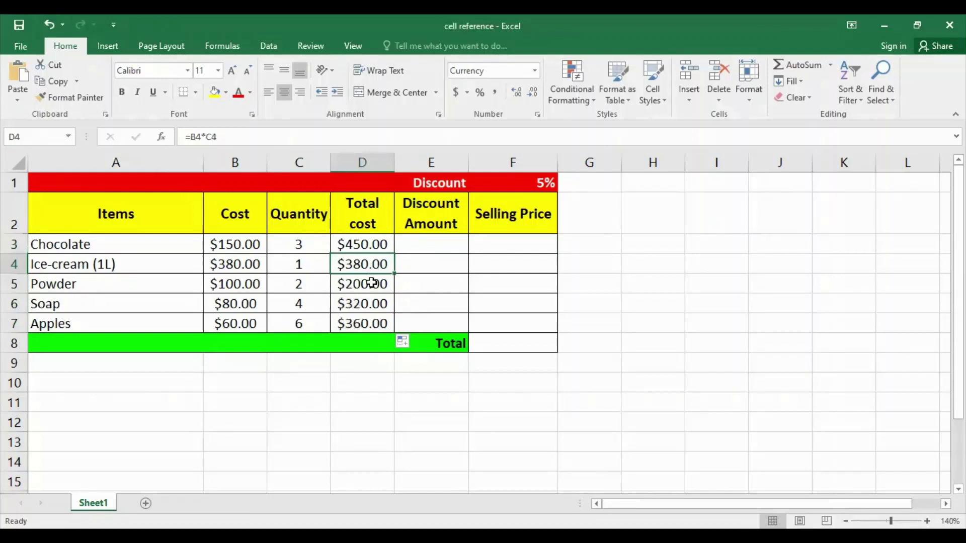
click(370, 287)
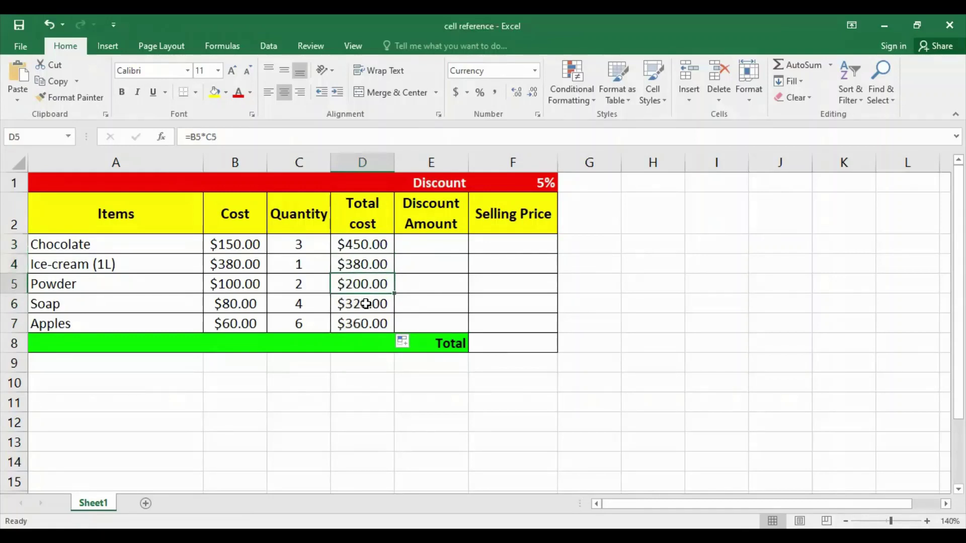
click(366, 304)
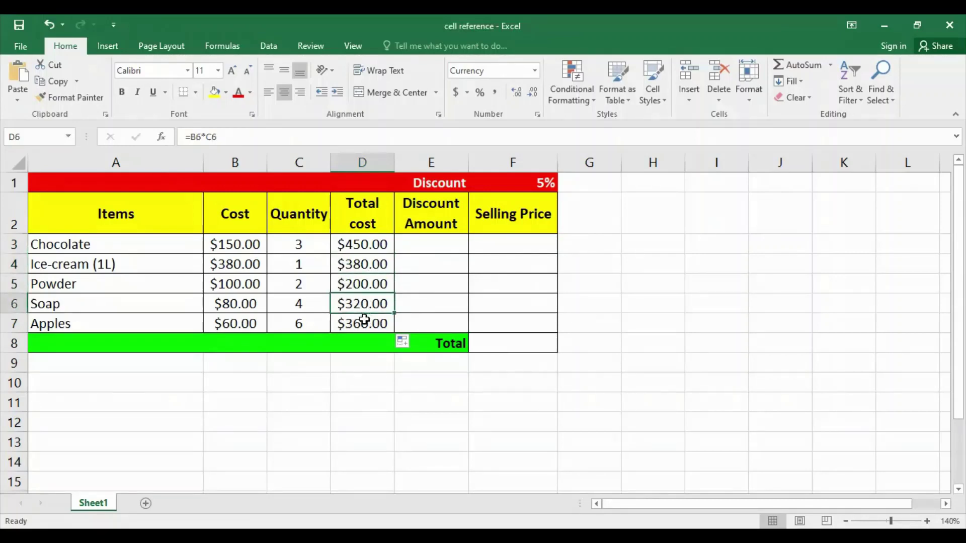
click(364, 319)
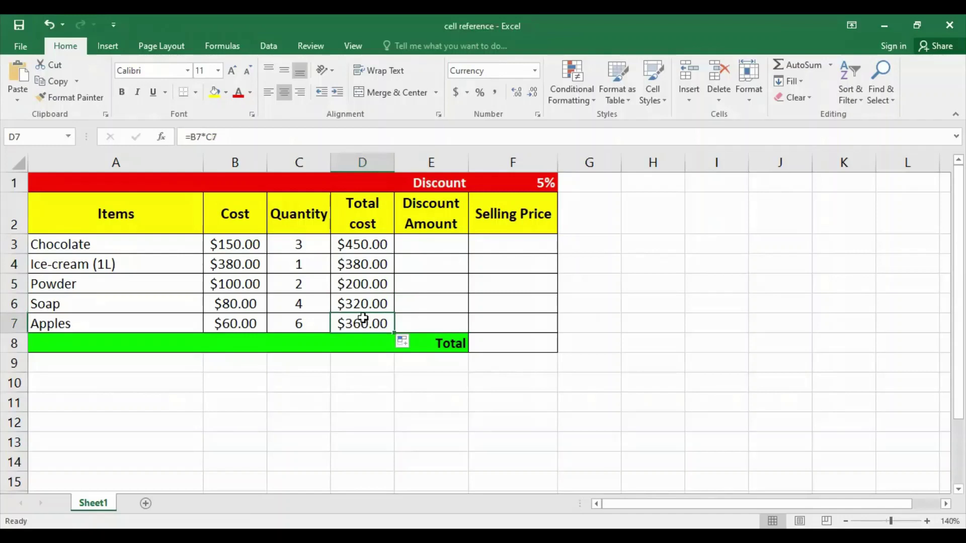
click(358, 265)
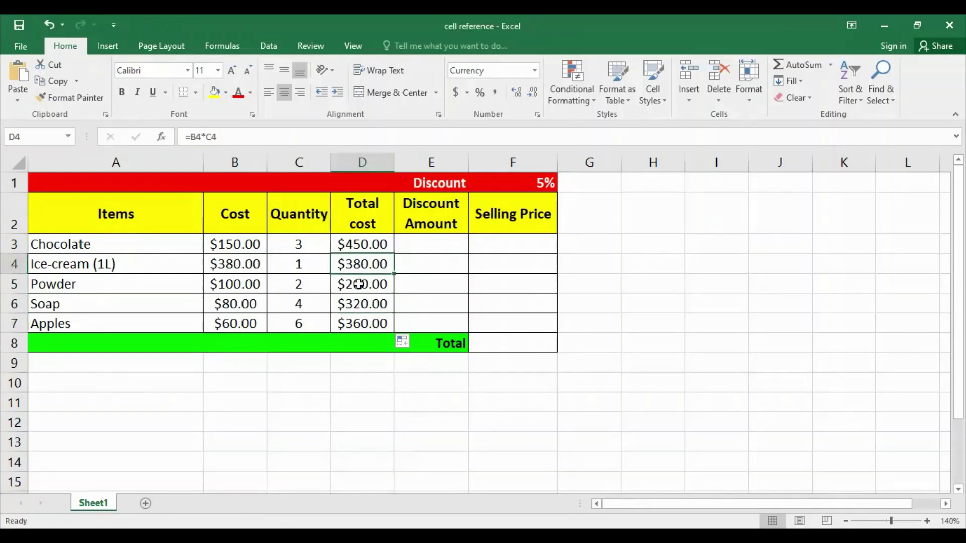
click(359, 284)
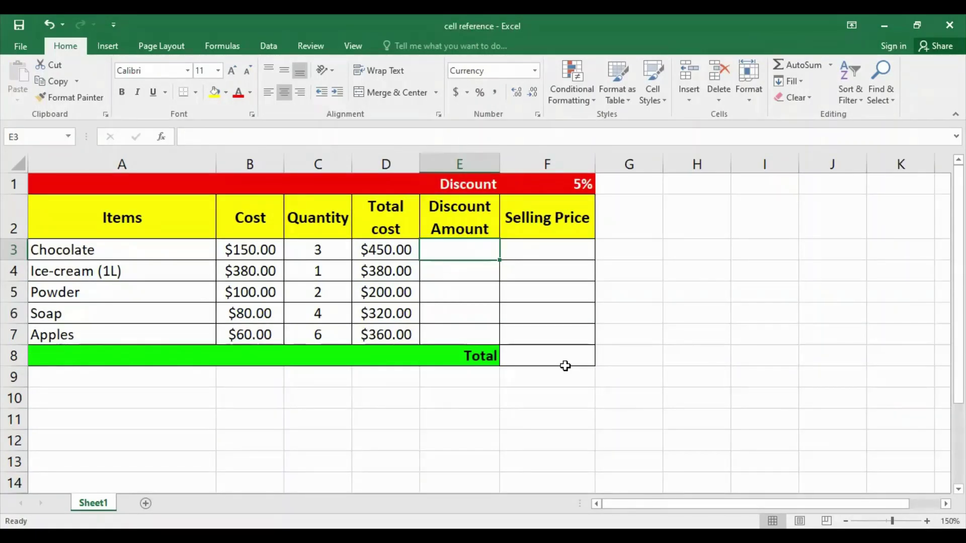
Enter =D3*F1 in E3 ($22.50) and fill it to E7, producing #VALUE! and $0.00
click(476, 220)
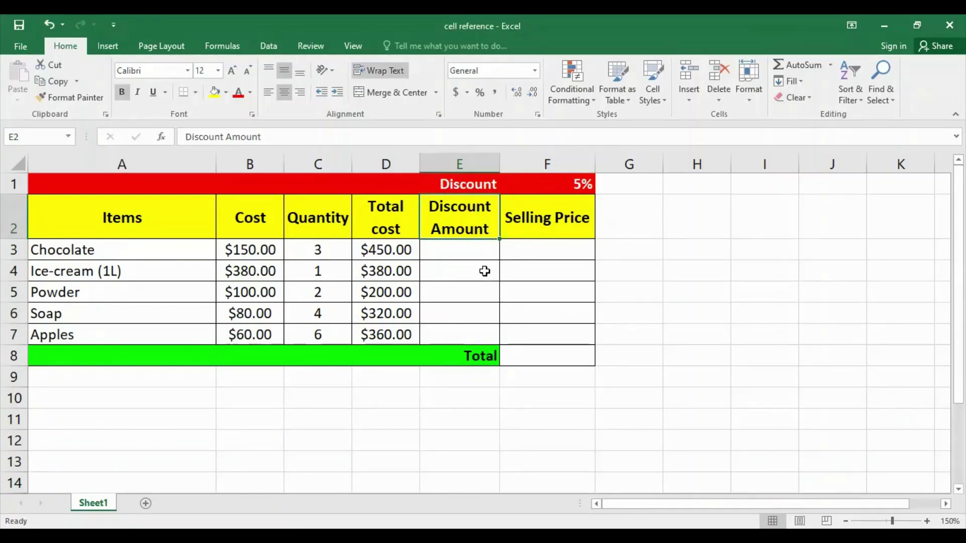
click(464, 255)
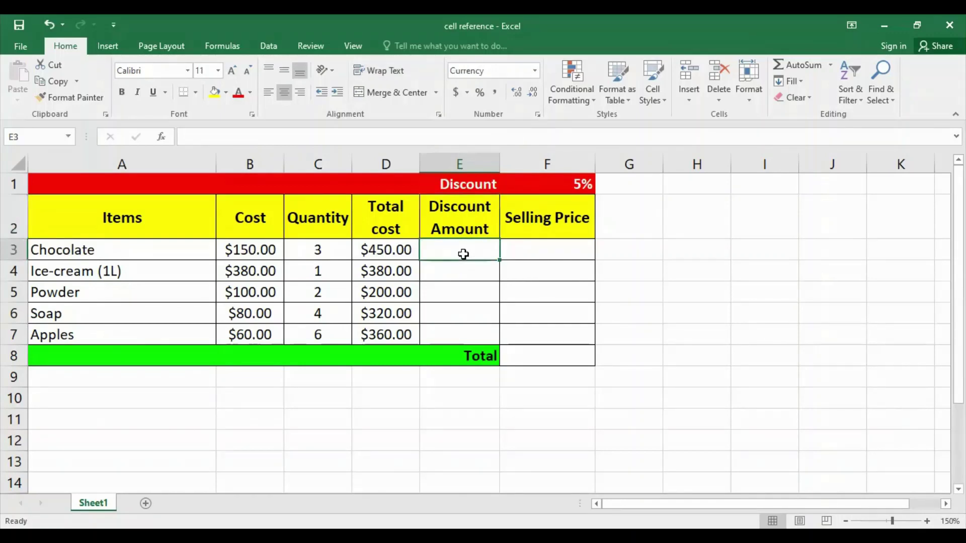
text(=)
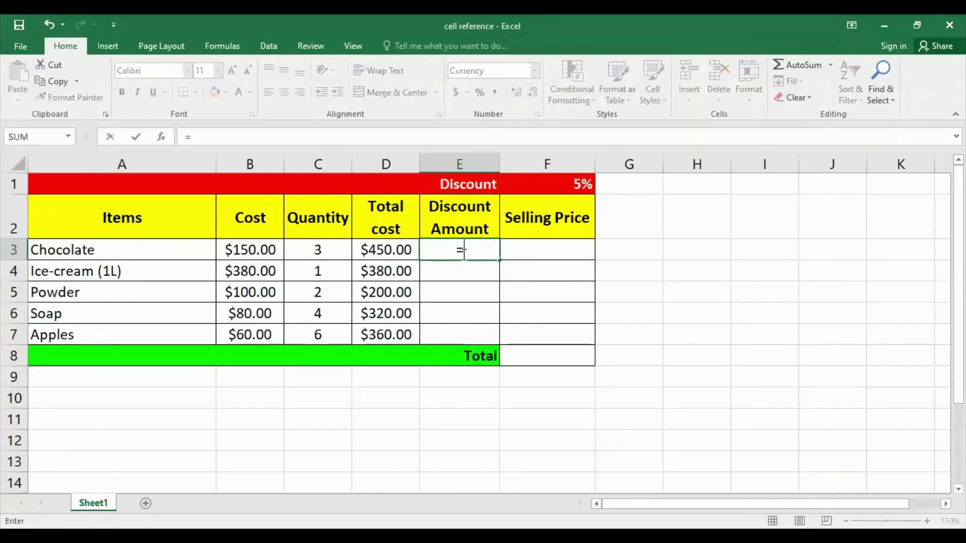
click(396, 251)
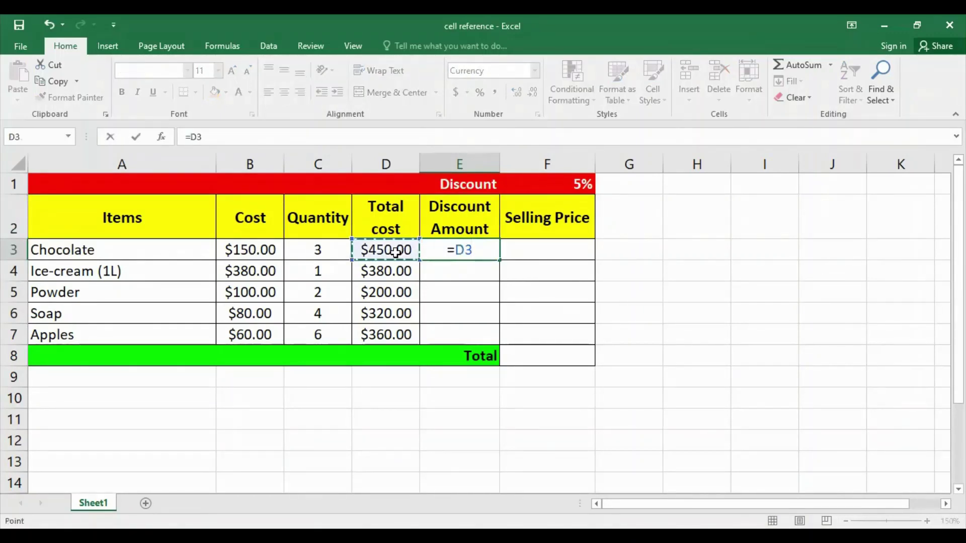
text(*)
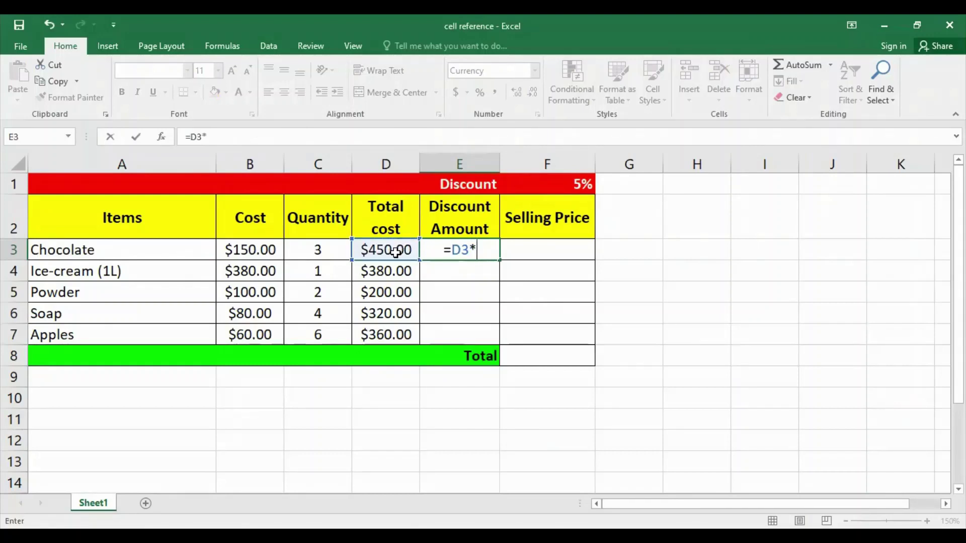
click(544, 187)
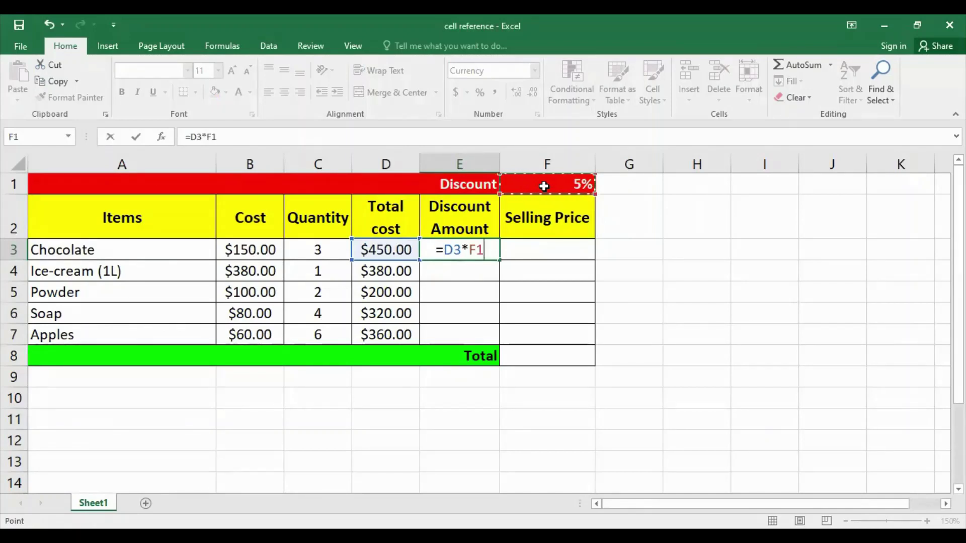
key(Return)
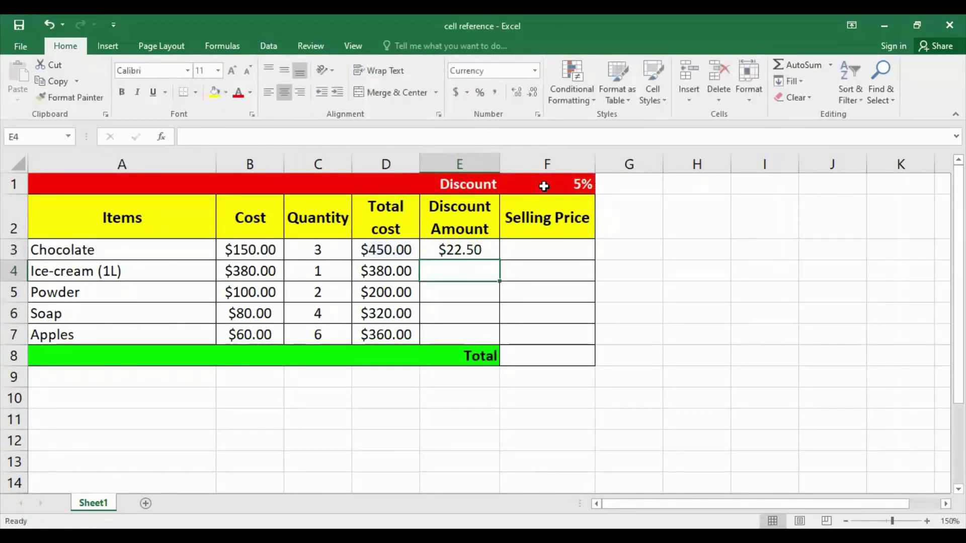
click(495, 250)
drag(498, 261, 502, 341)
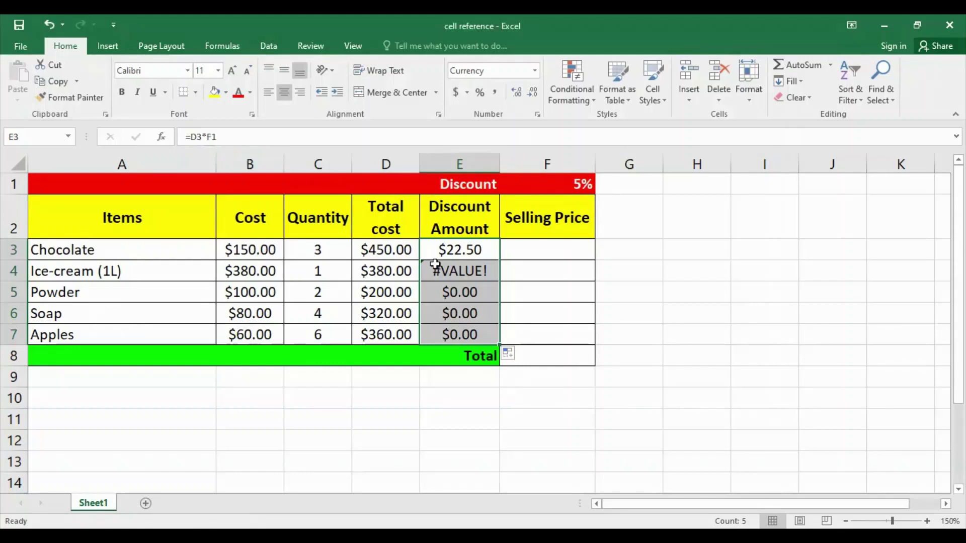
Undo the bad fill, change E3 to =D3*$F$1, and fill the corrected discount down to E7
key(ctrl+z)
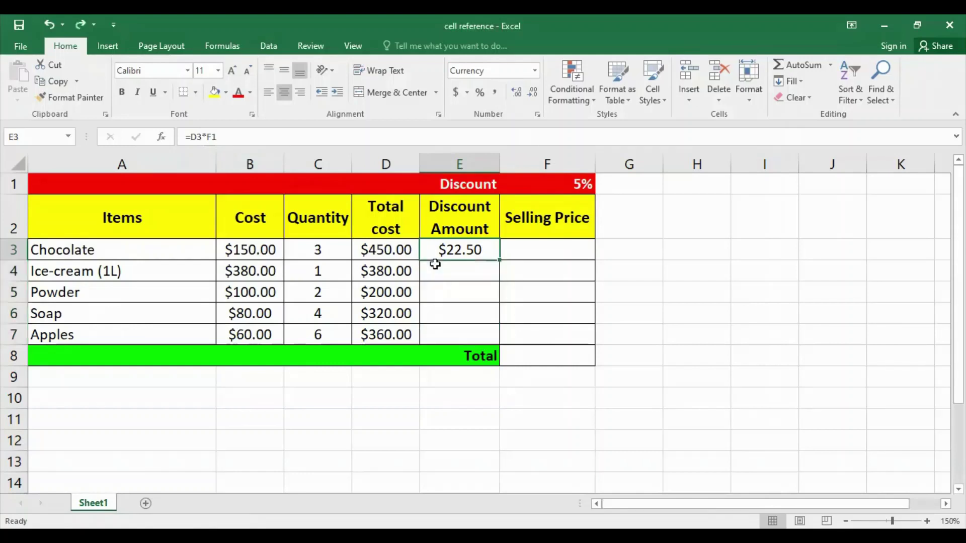
click(209, 137)
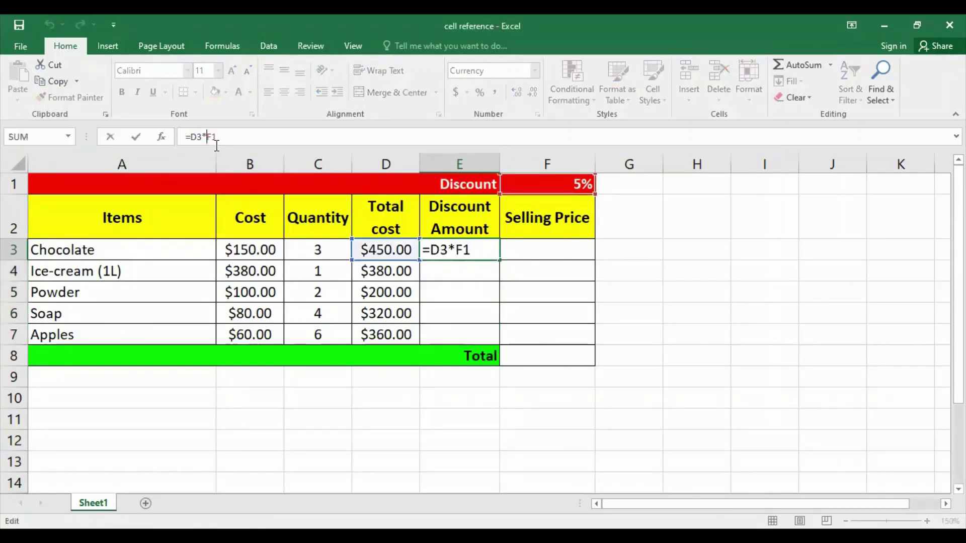
text($F)
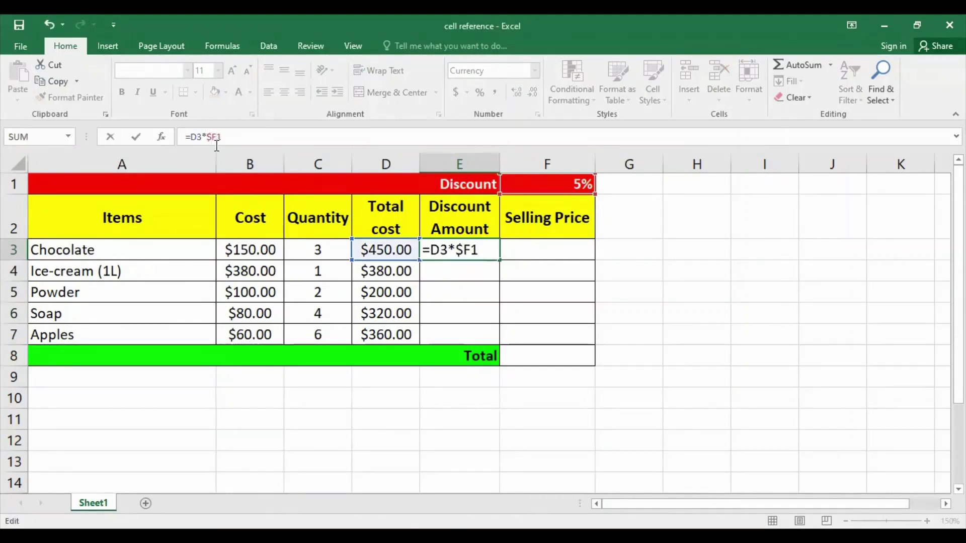
text($)
key(Return)
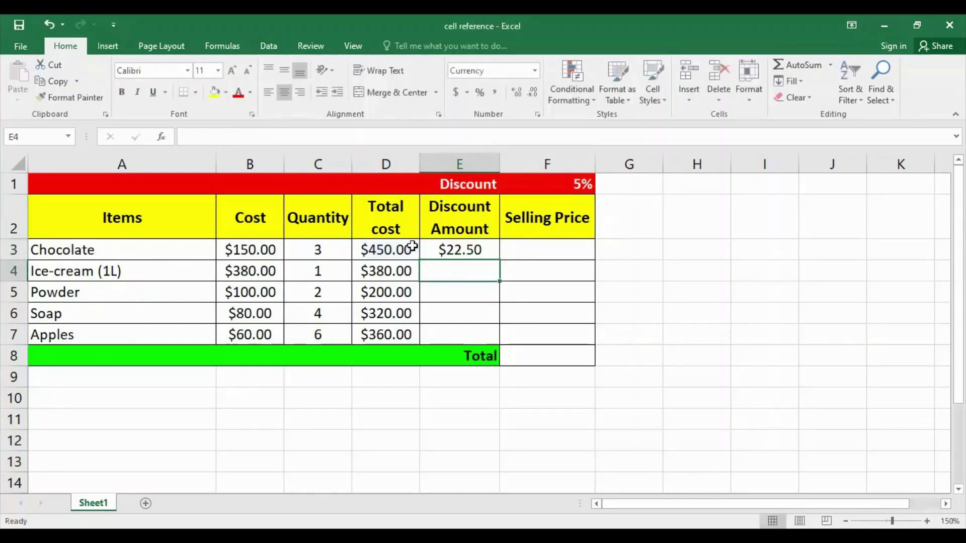
click(443, 251)
drag(500, 260, 509, 342)
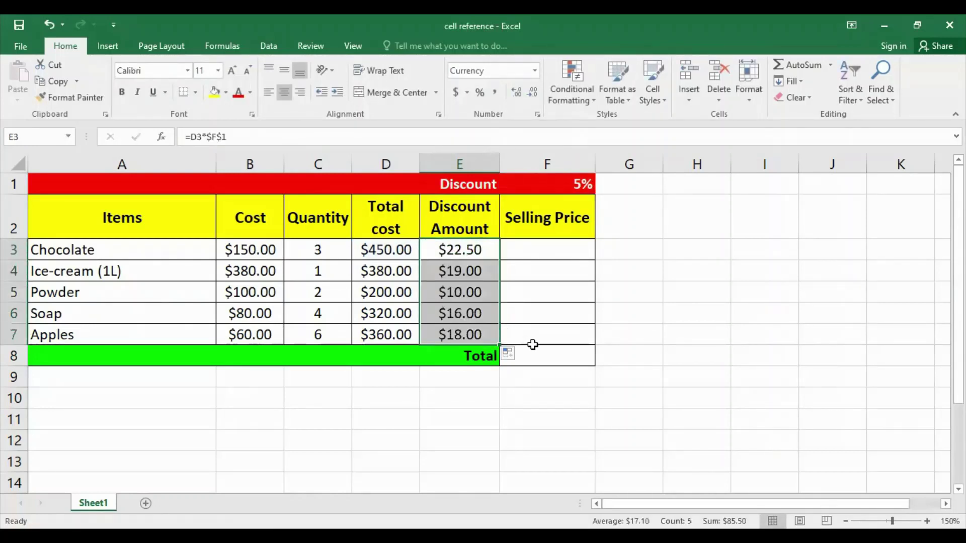
click(521, 276)
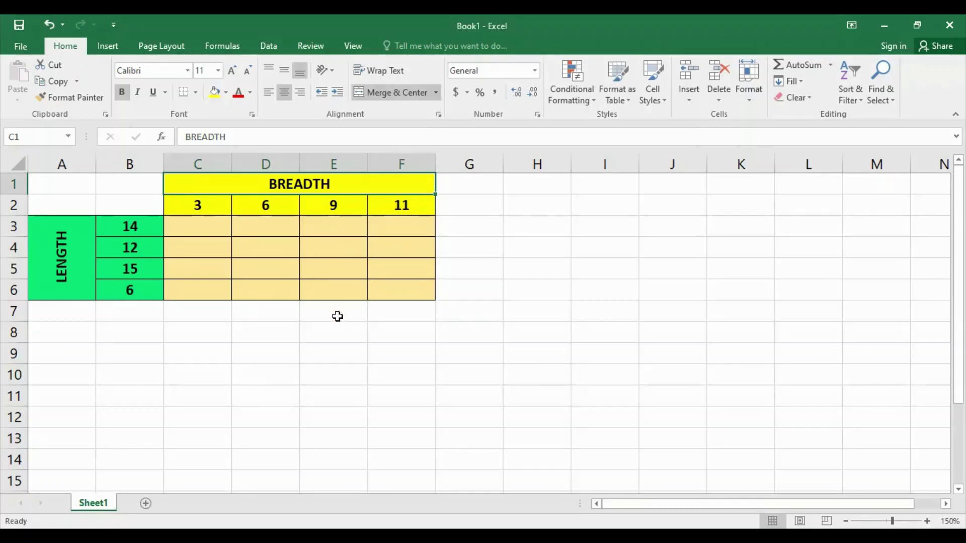
Enter =2*(B3+C2) in C3 for 34, then fill down to C6 giving 92, 214, 440
click(204, 228)
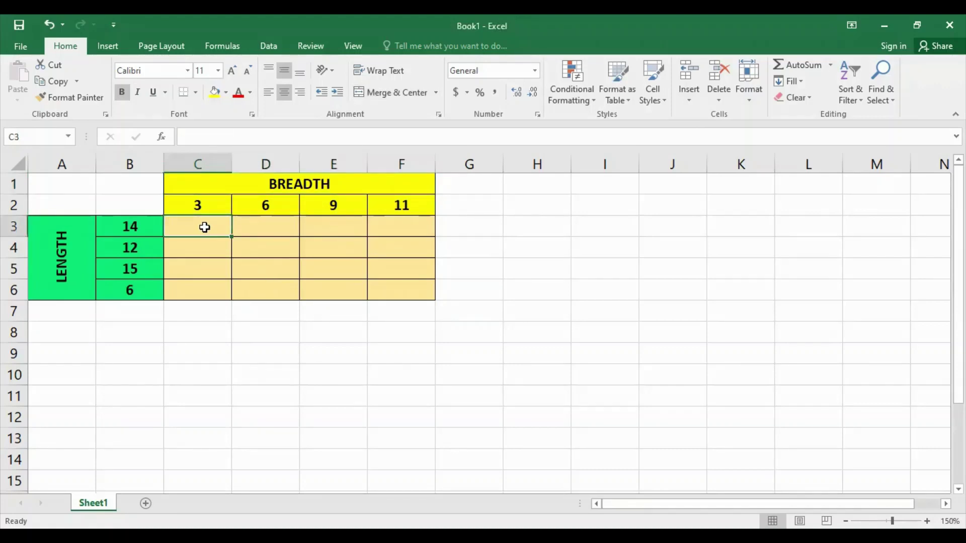
text(=)
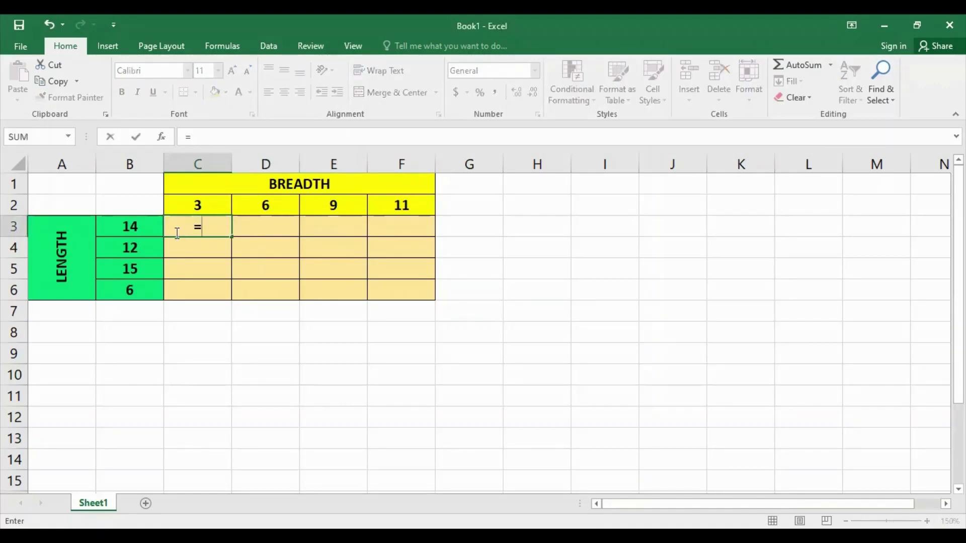
text(2*()
click(134, 225)
text(+)
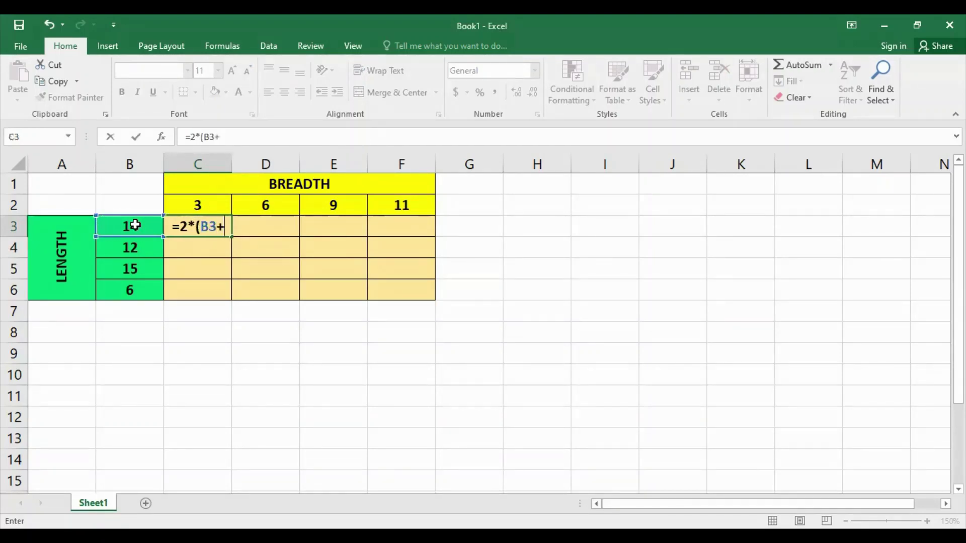
click(196, 206)
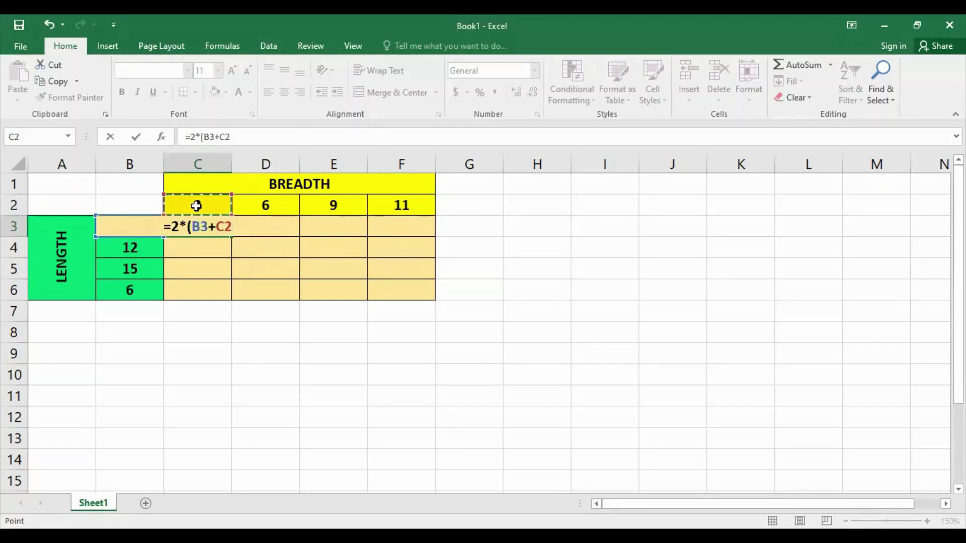
text())
key(Return)
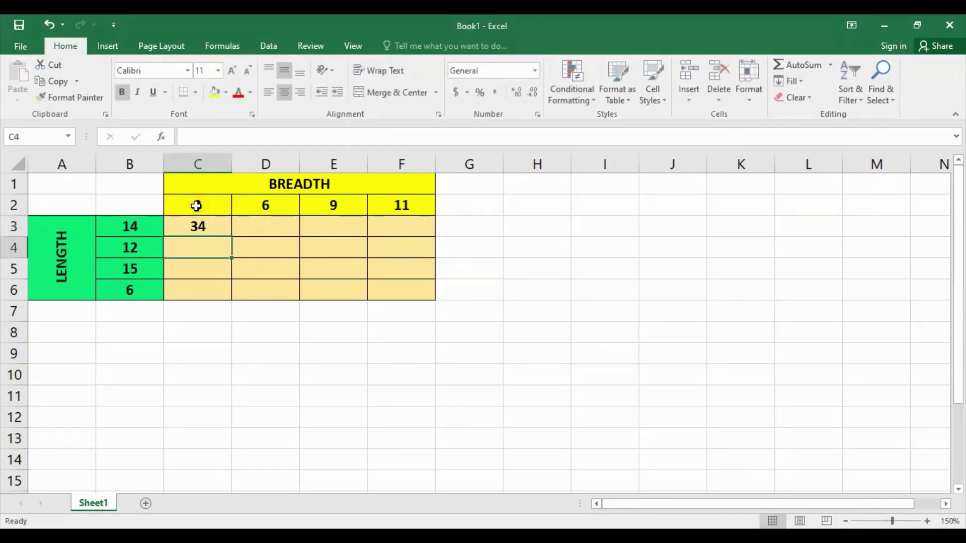
click(216, 233)
drag(231, 237, 231, 299)
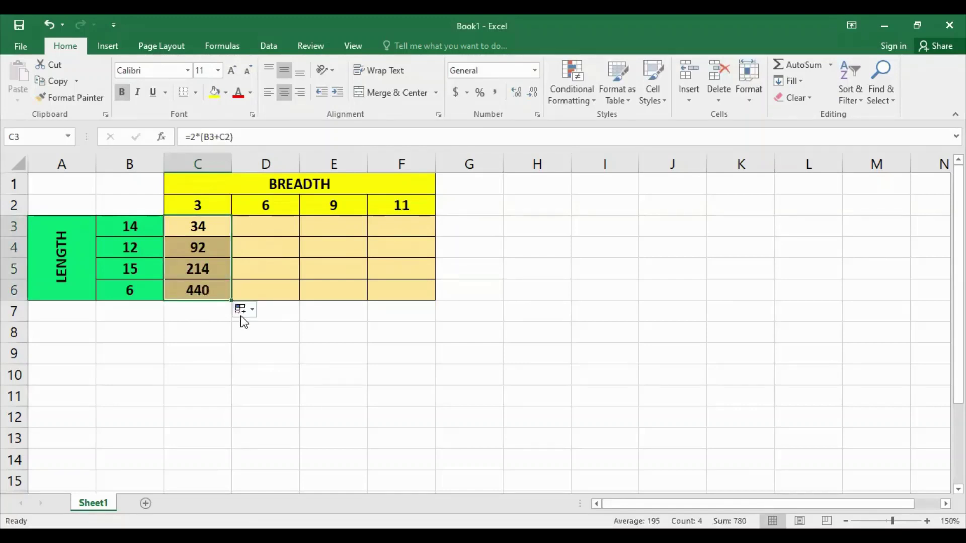
Change C3 to =2*($B3+C$2) and fill it across C3:F6 to complete the grid
click(204, 138)
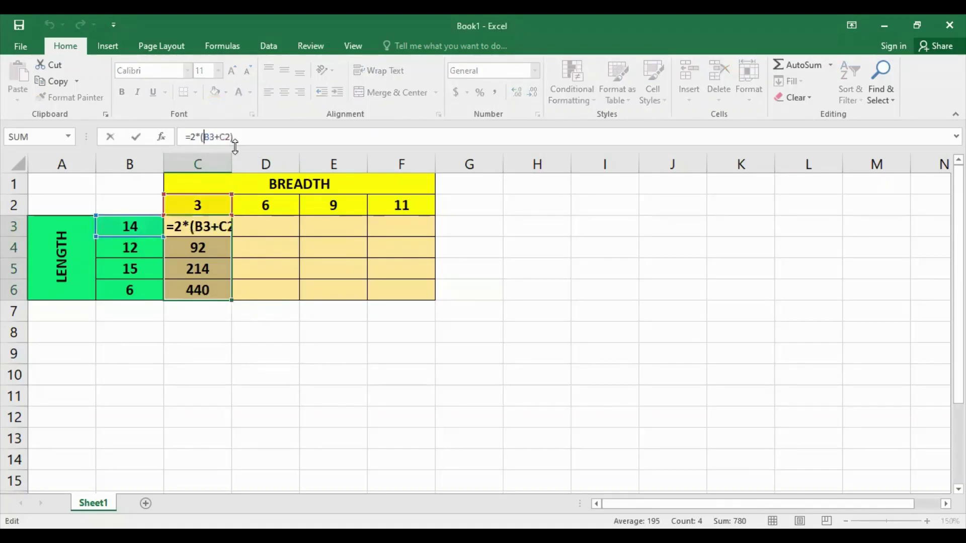
text($)
key(Right)
key(Right)
key(Right)
key(Right)
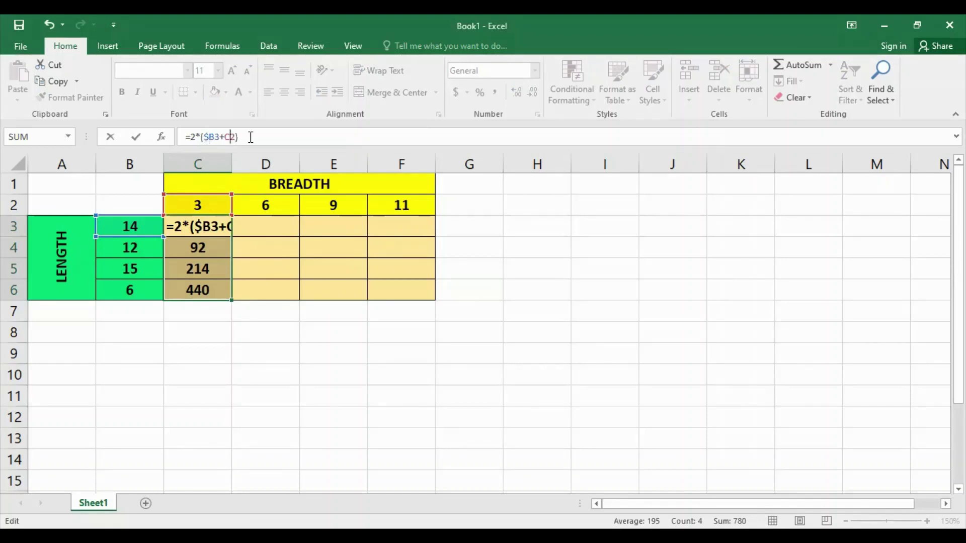
text($)
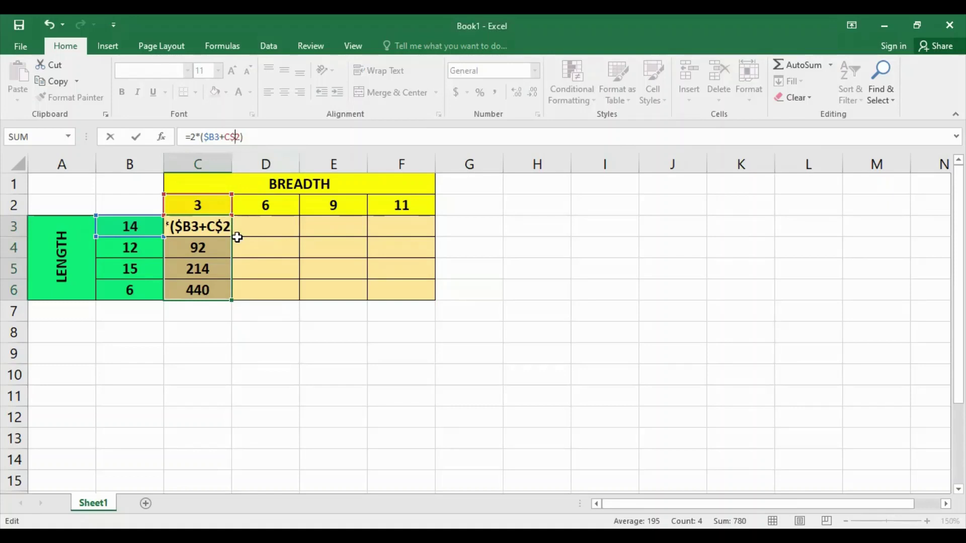
key(Return)
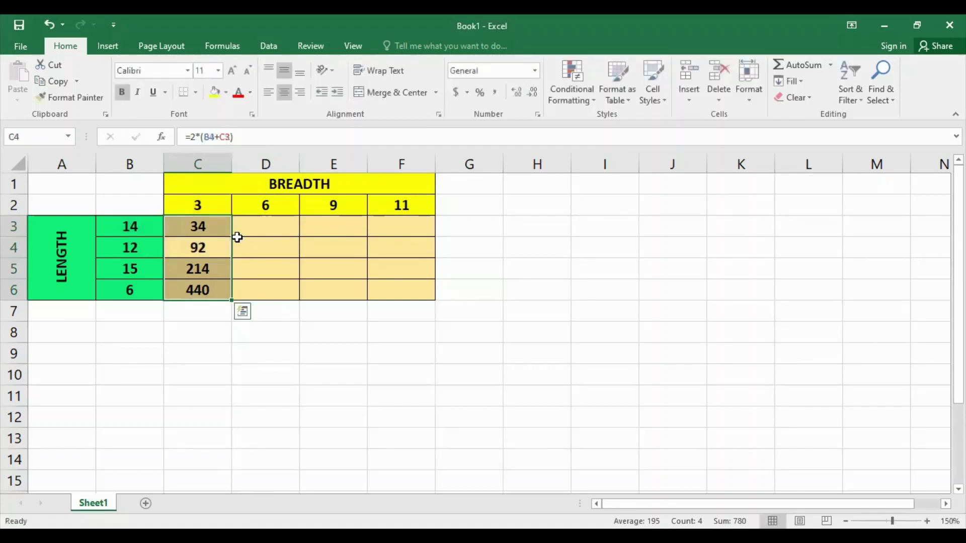
click(217, 232)
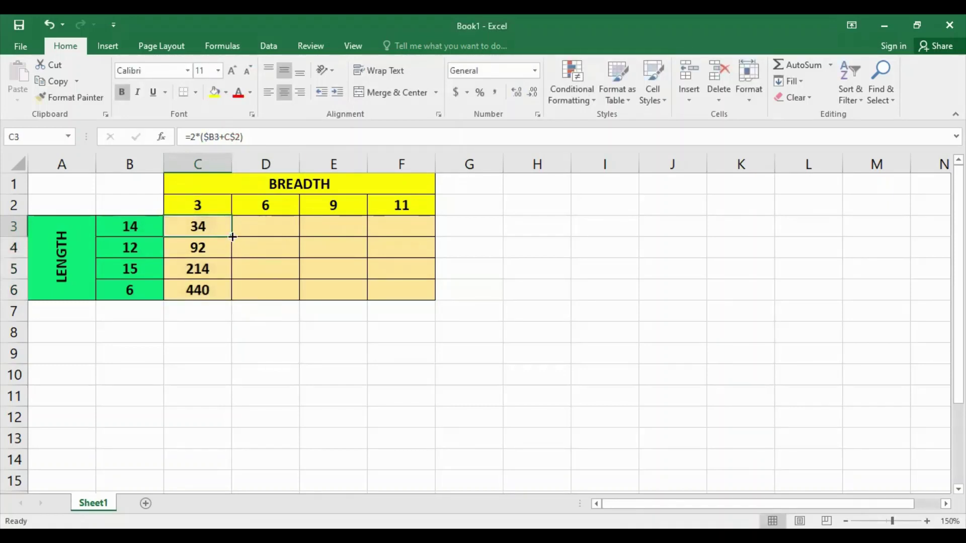
drag(233, 237, 444, 295)
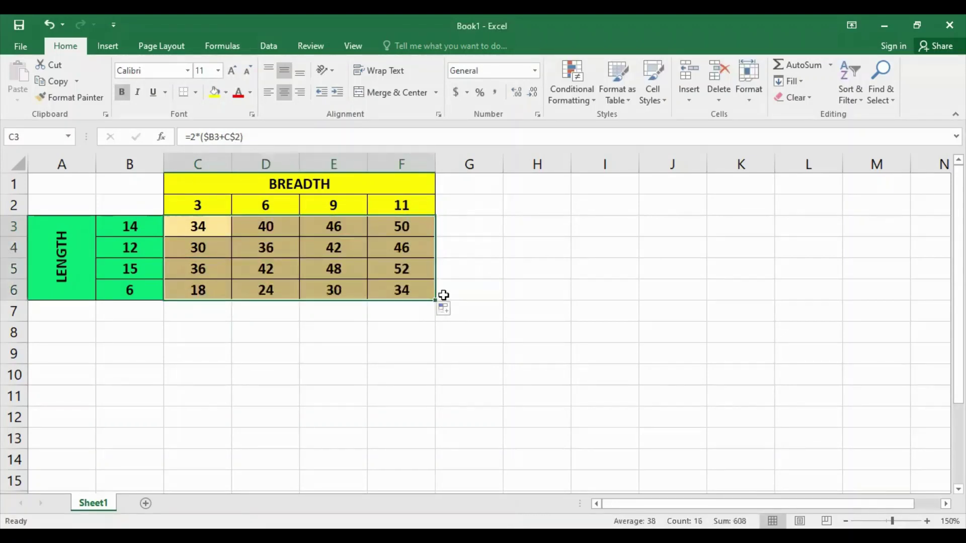